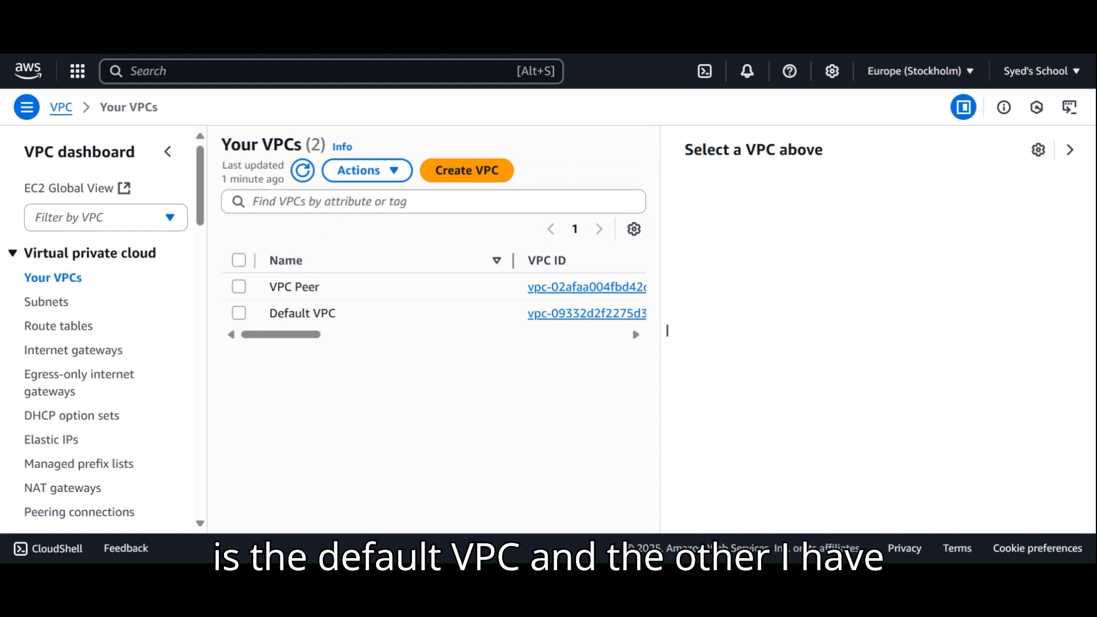
Check the IPv4 CIDR in the details of the Default VPC and of VPC Peer.
left_click(238, 314)
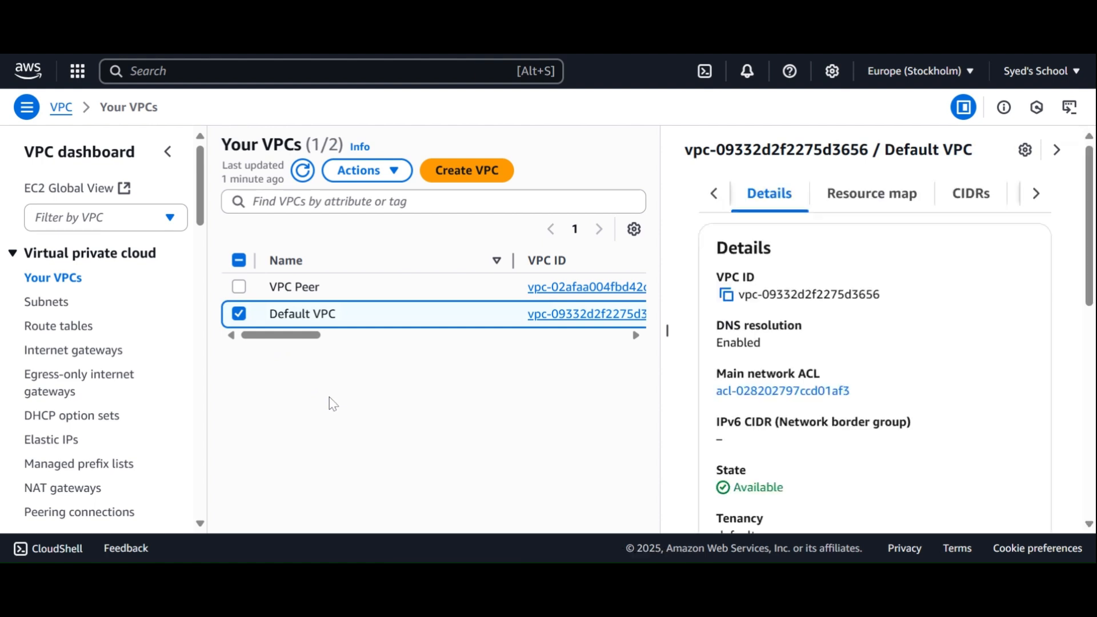
scroll(832, 387, "down", 4)
scroll(832, 388, "down", 4)
left_click_drag(822, 361, 708, 337)
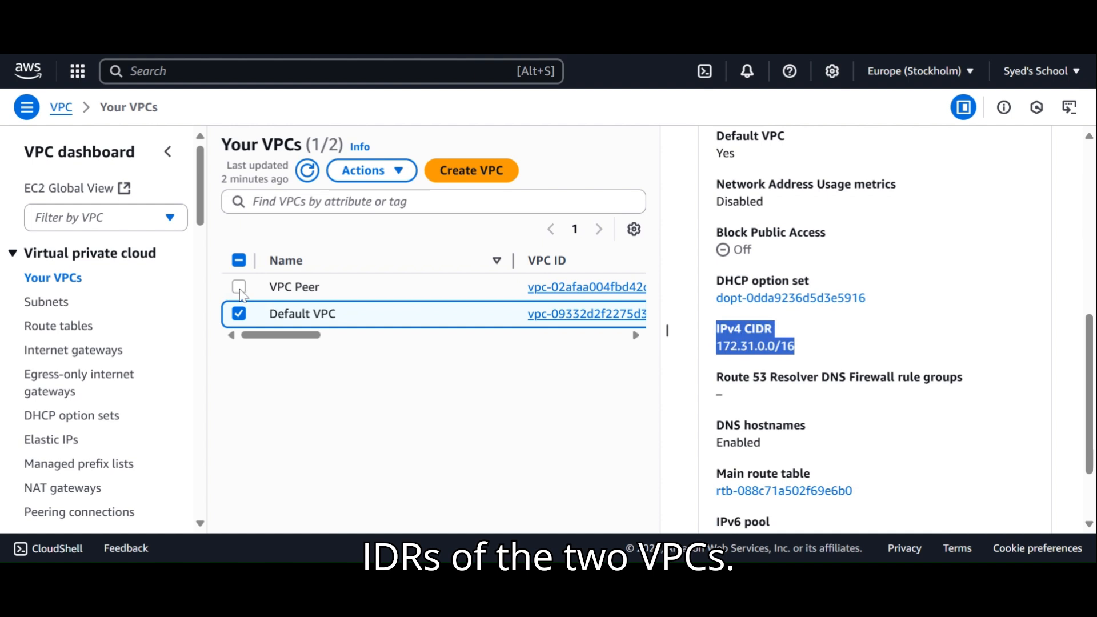
left_click(238, 313)
left_click(239, 286)
scroll(826, 374, "down", 10)
left_click_drag(801, 346, 703, 341)
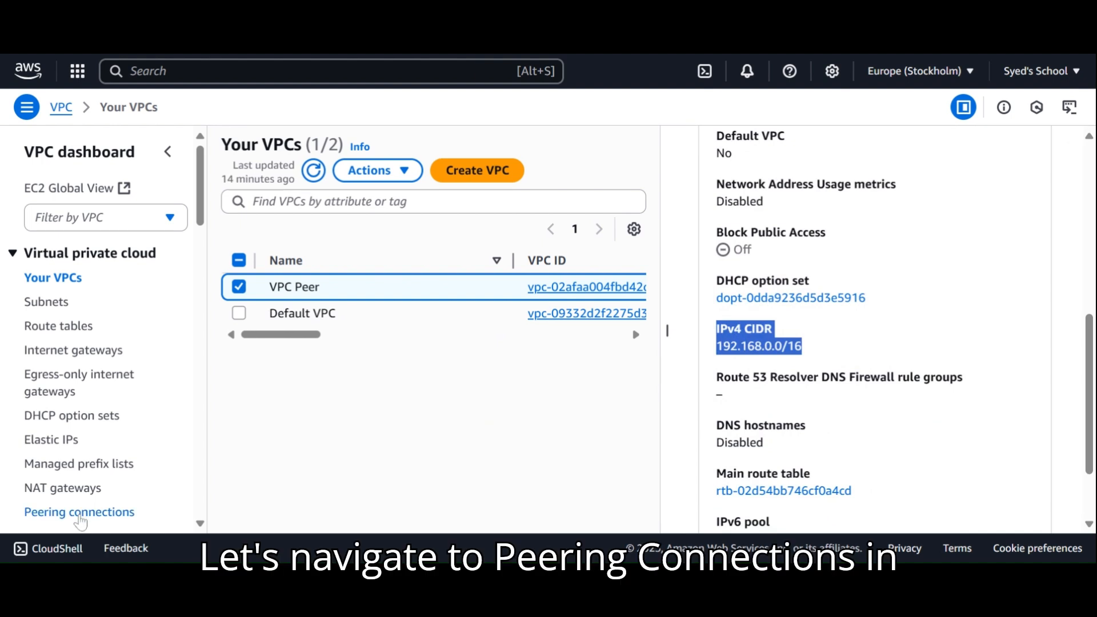
Start a new VPC peering connection named "Peering" with VPC Peer as the requester.
left_click(80, 512)
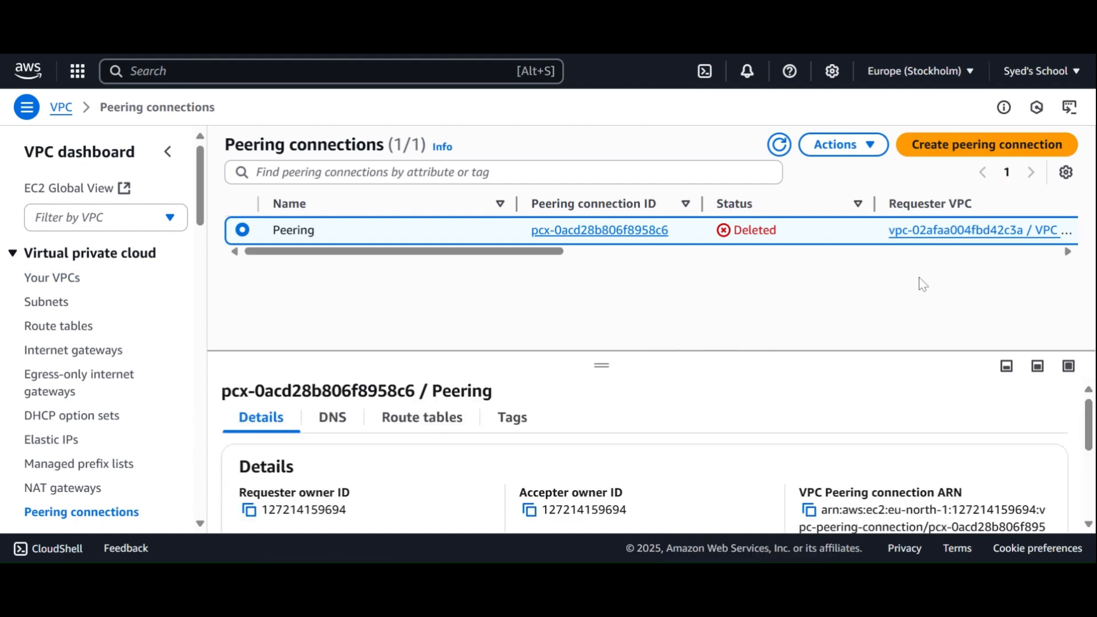
left_click(987, 151)
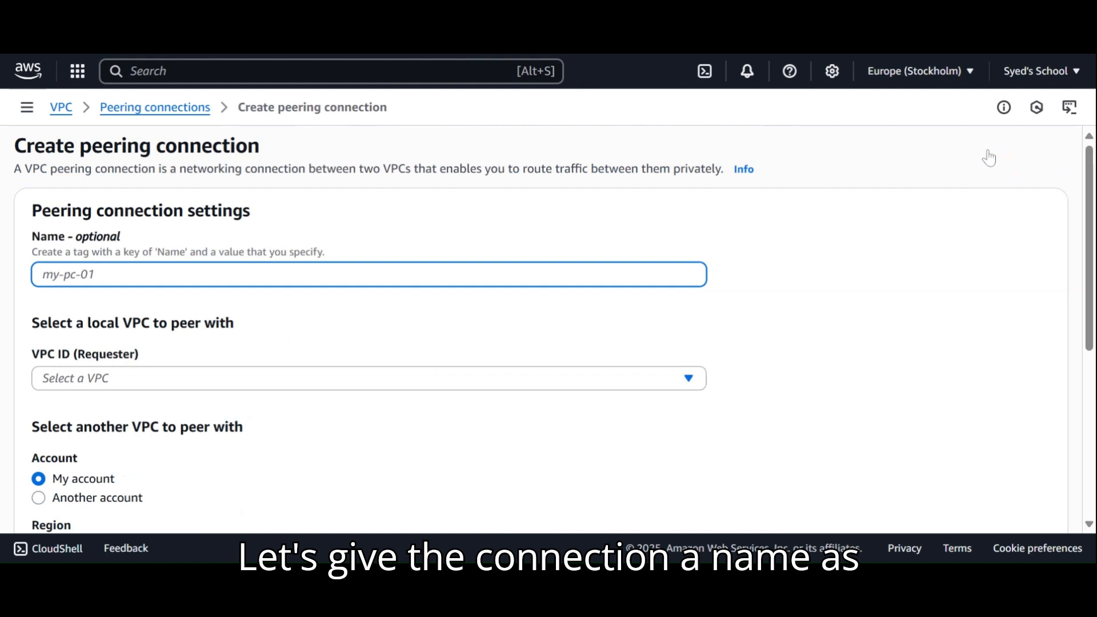
type("Peering")
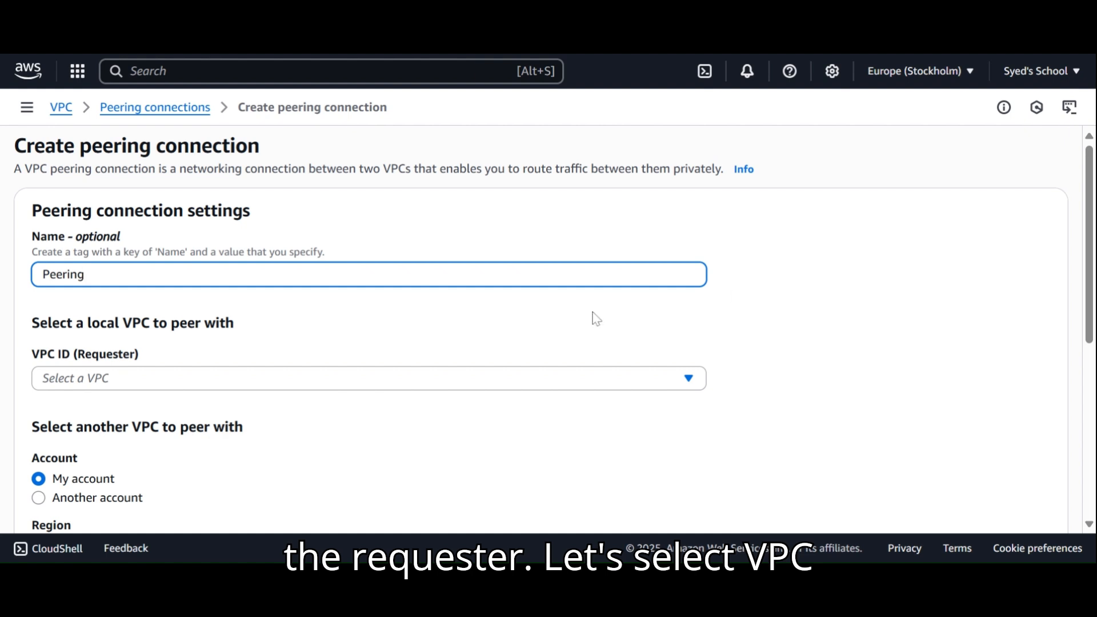
left_click(249, 380)
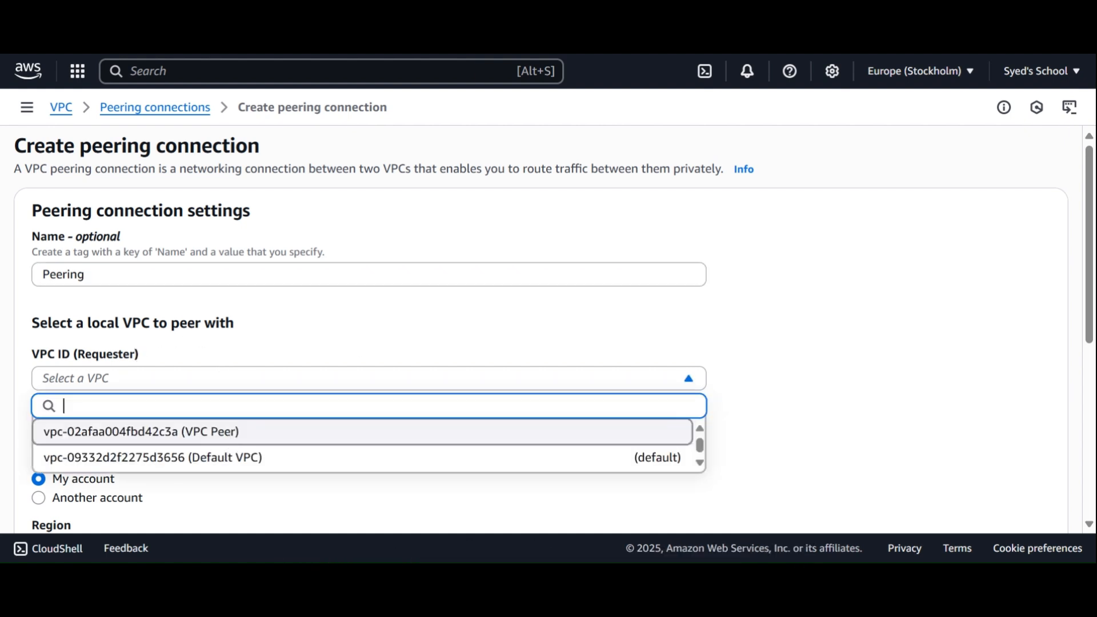
left_click(229, 434)
Choose the Default VPC in the same account and region as the accepter, and create the peering connection.
scroll(127, 320, "down", 5)
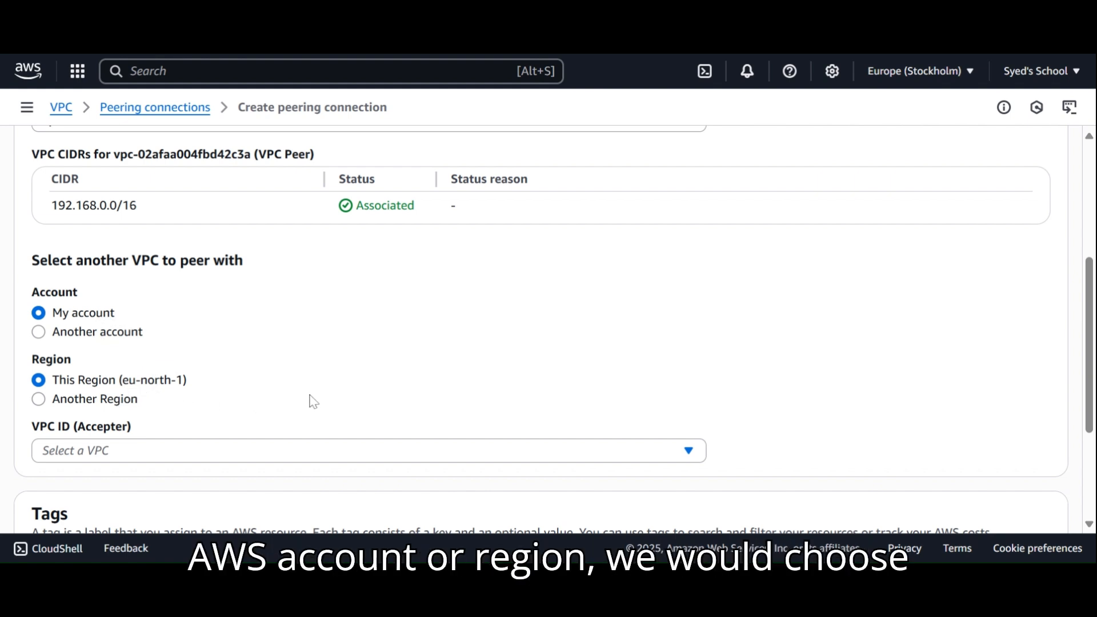
left_click(249, 453)
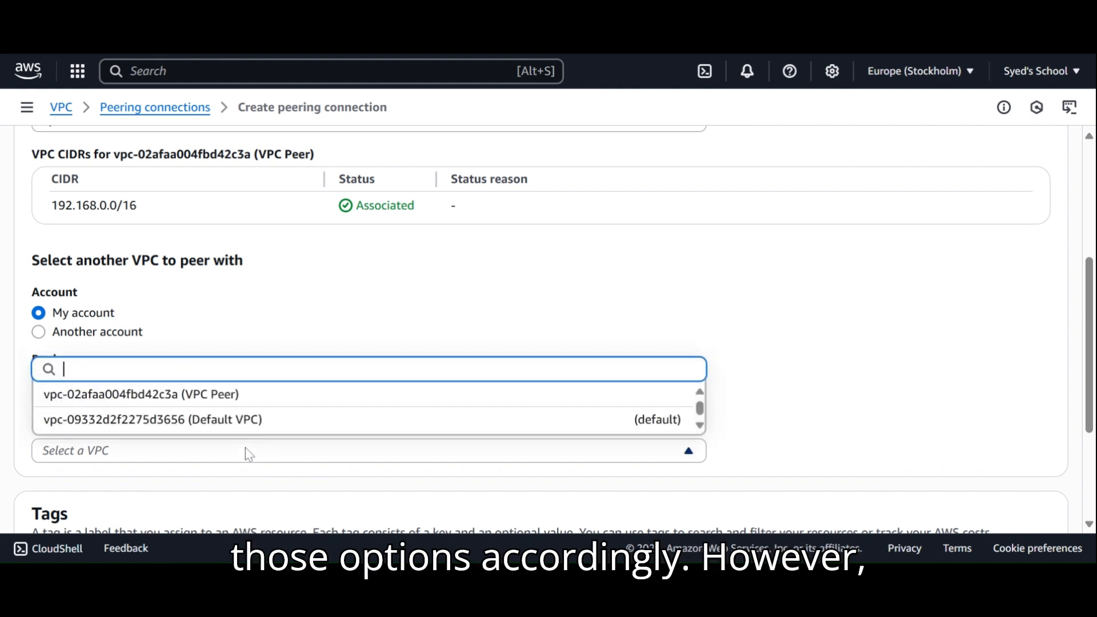
left_click(235, 419)
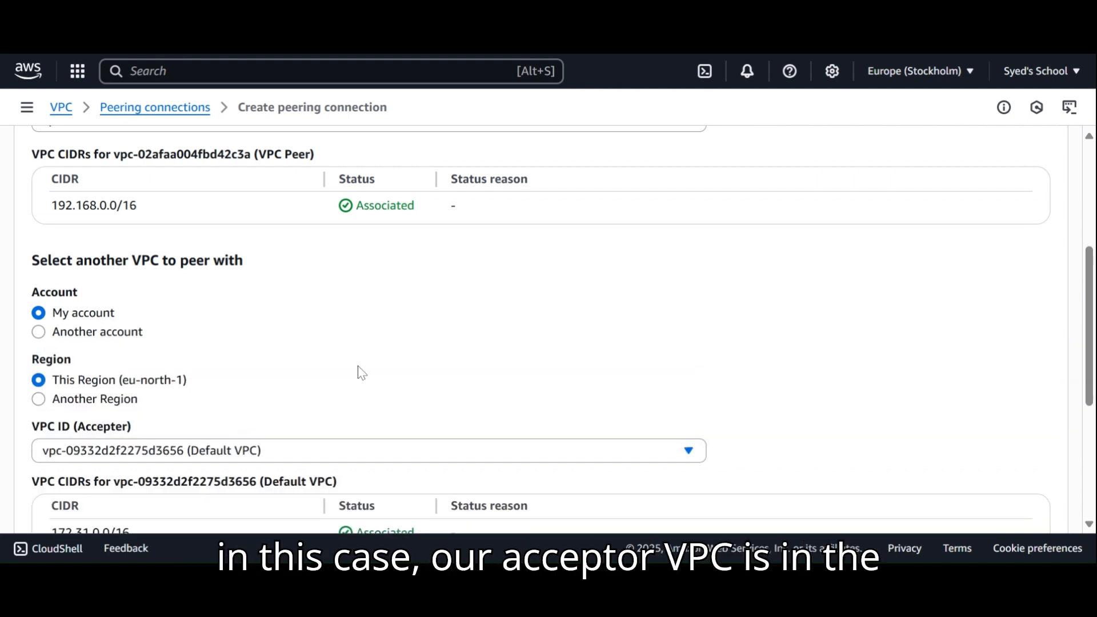
scroll(361, 372, "down", 3)
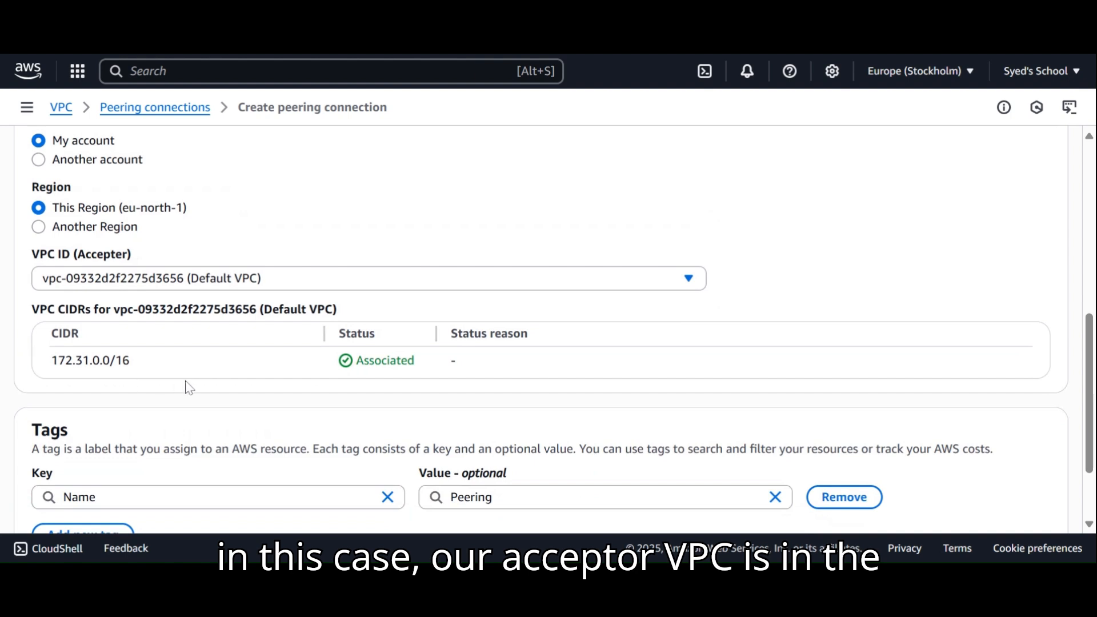
scroll(188, 387, "down", 2)
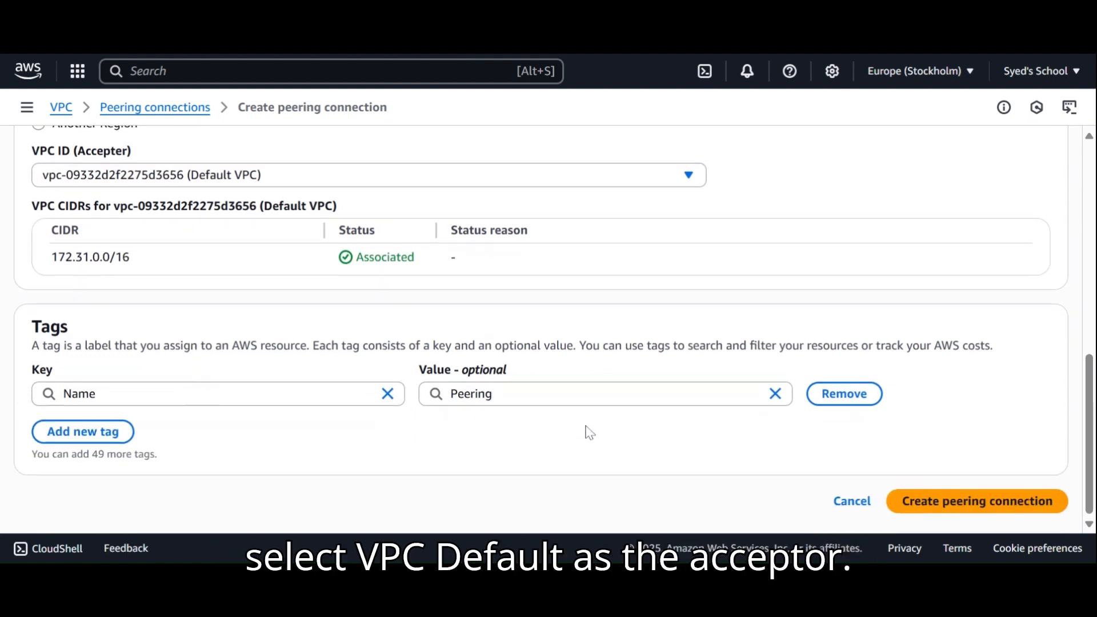
left_click(946, 504)
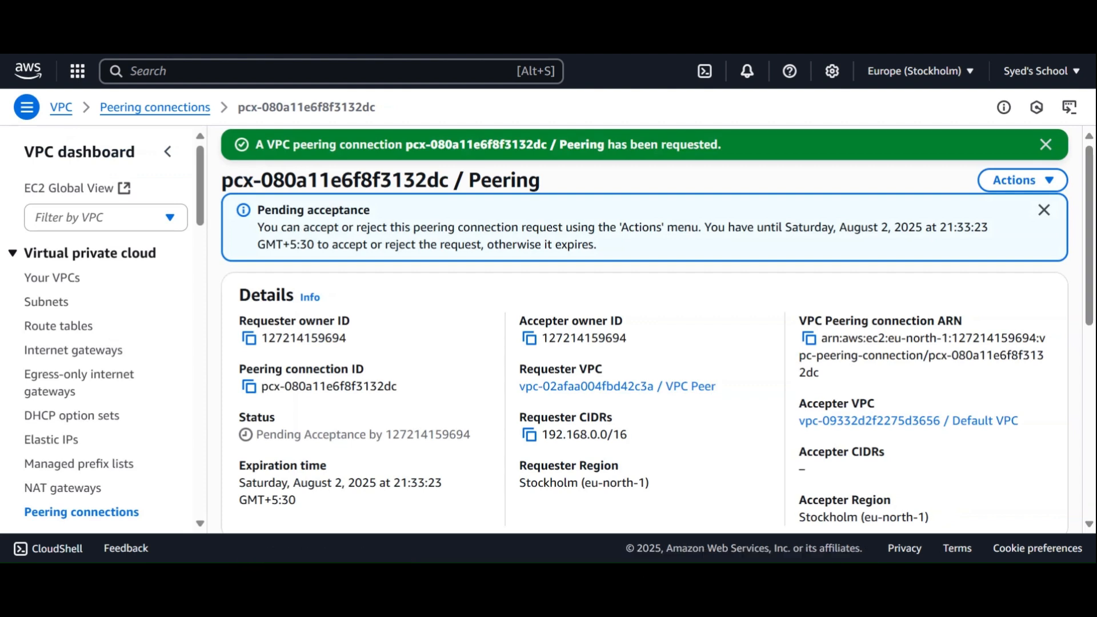
Accept the pending request of the new peering connection between VPC Peer and the Default VPC.
left_click(1008, 181)
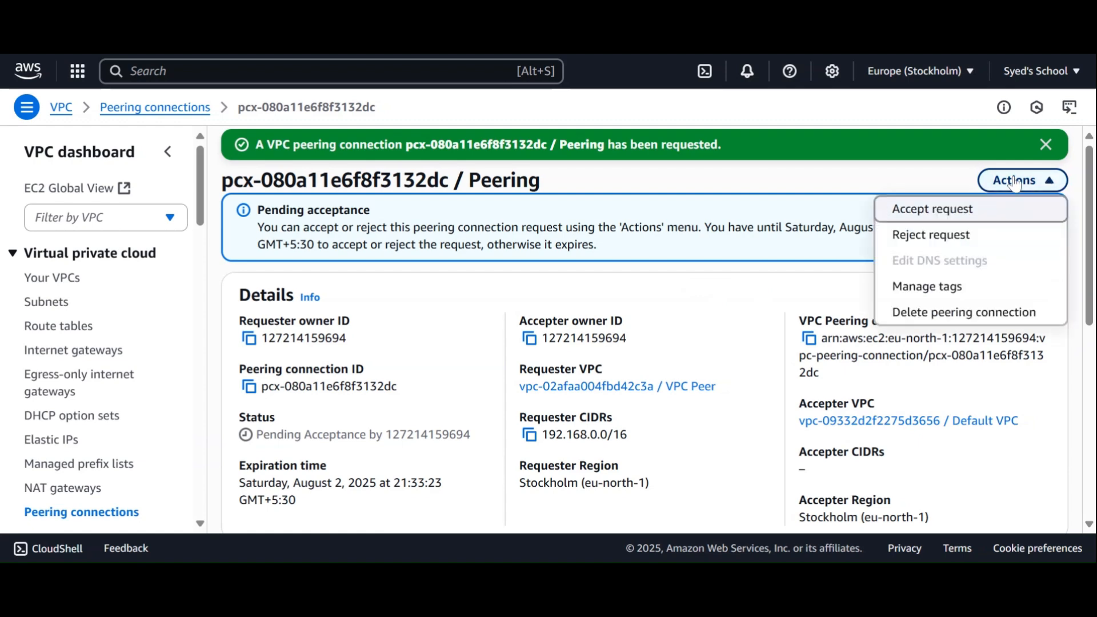
left_click(940, 213)
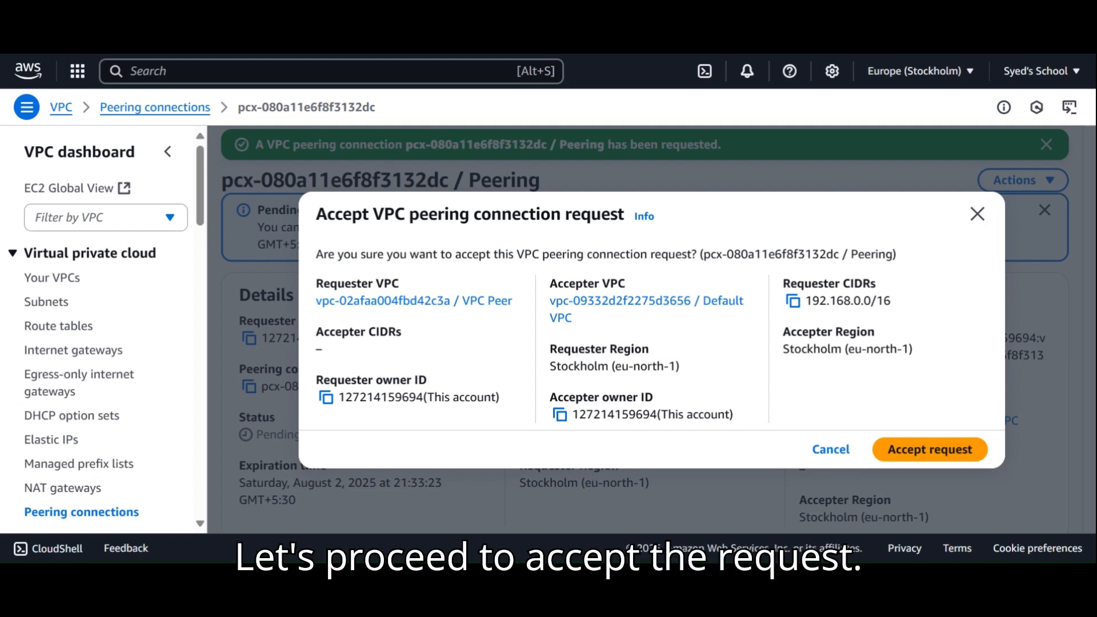
left_click(914, 457)
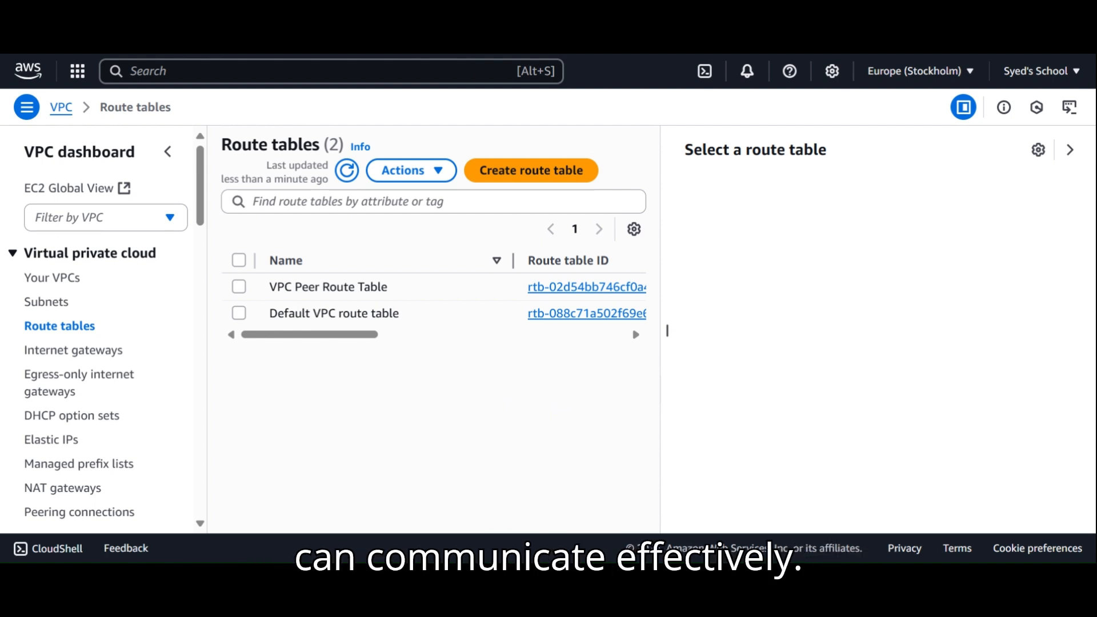
Add a route to 172.31.0.0/16 in the VPC Peer Route Table, targeting the "Peering" peering connection, and save the changes.
left_click(257, 289)
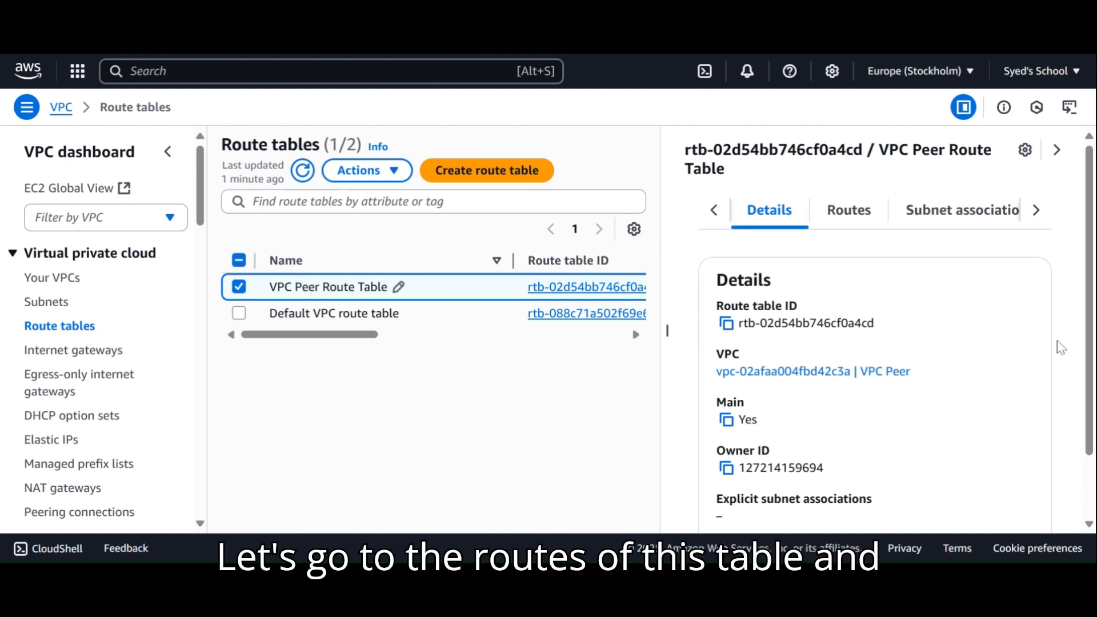
left_click(853, 217)
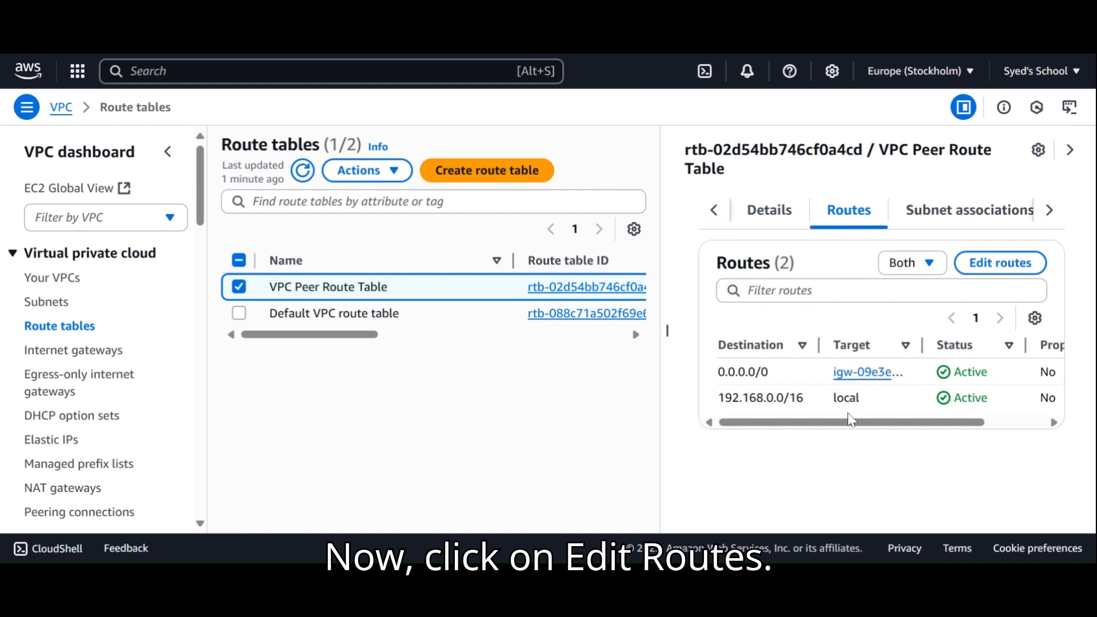
left_click(1001, 263)
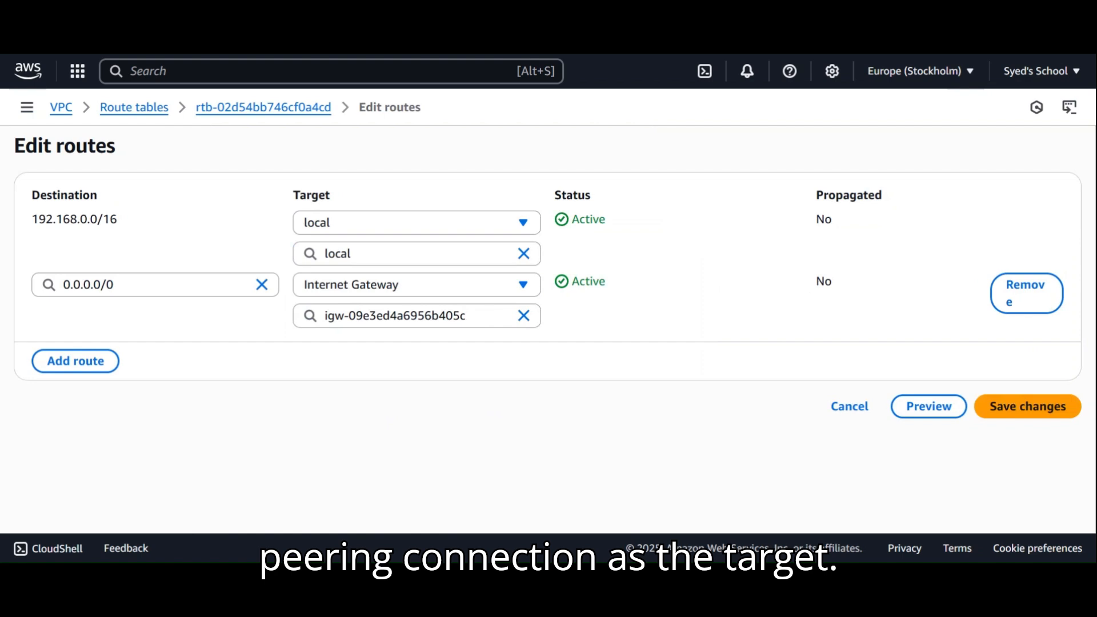
left_click(86, 367)
type("172.31.0.0/16")
left_click(470, 354)
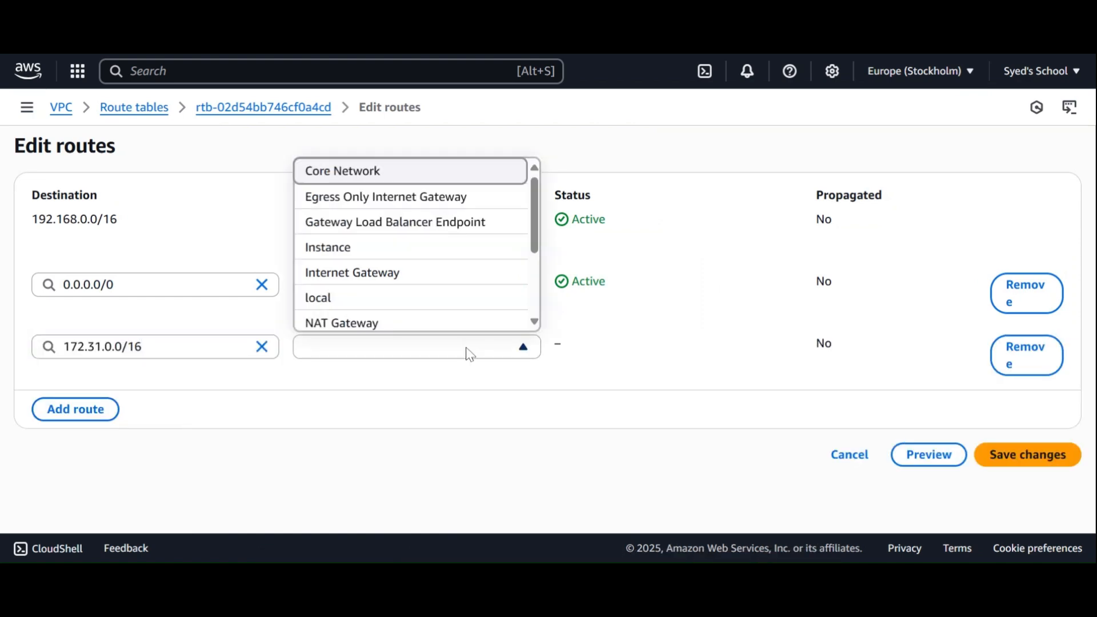
scroll(423, 280, "down", 2)
left_click(387, 309)
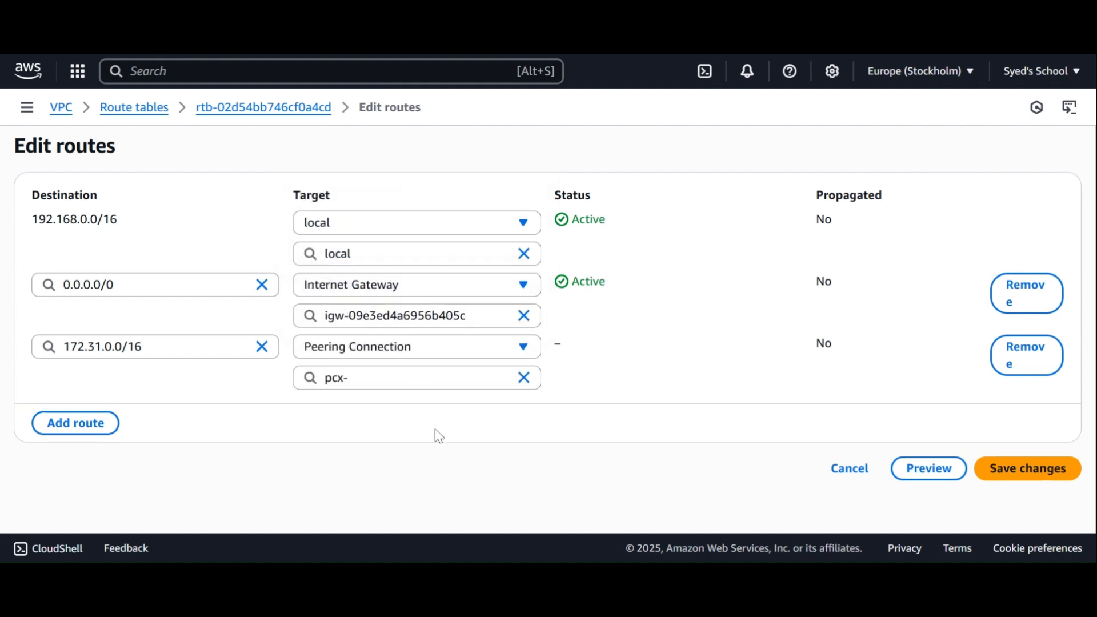
left_click(429, 379)
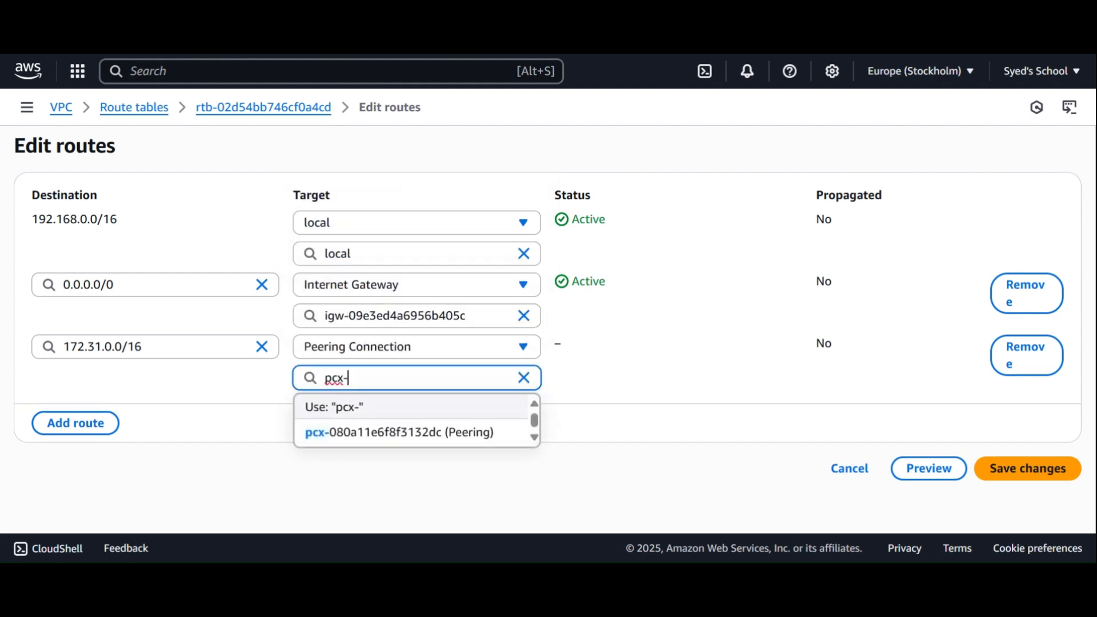
left_click(429, 435)
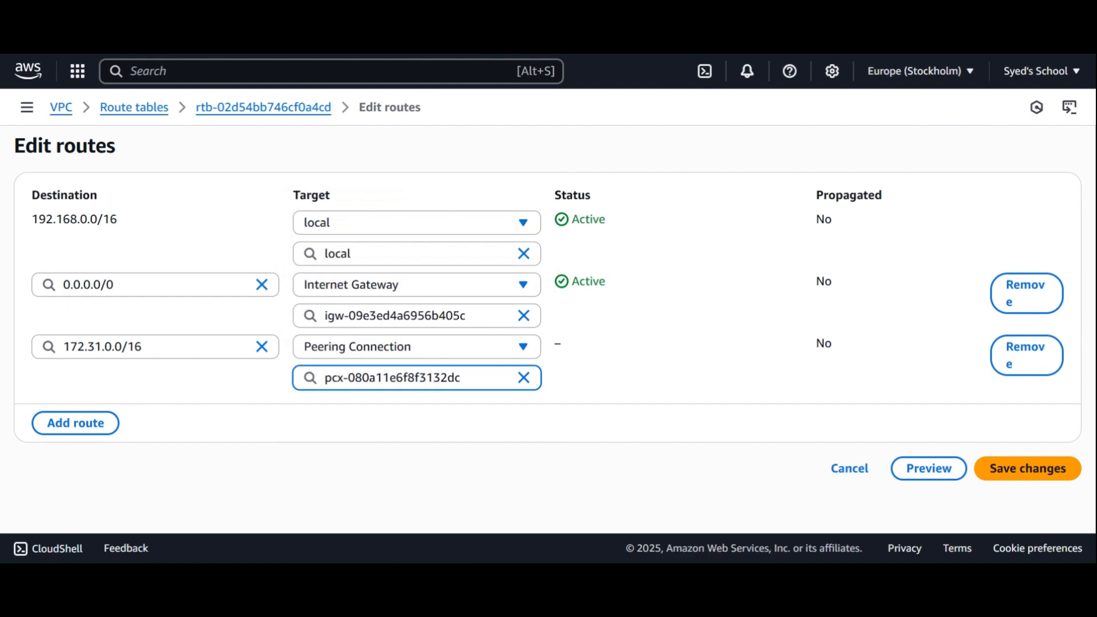
left_click(1019, 474)
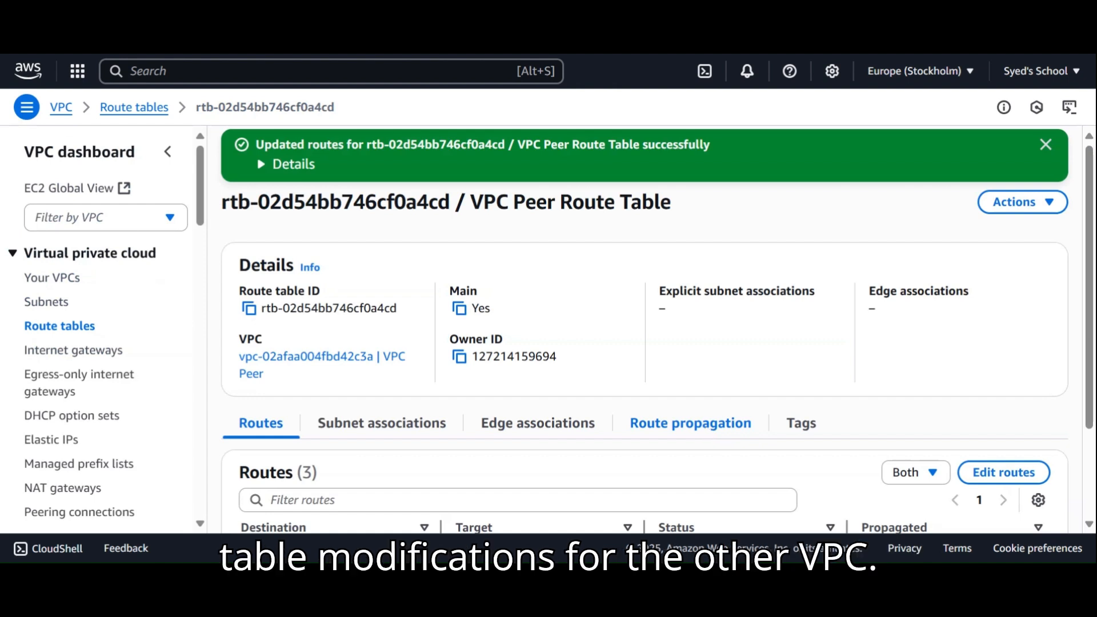
Add a route to 192.168.0.0/16 in the Default VPC route table, targeting the "Peering" peering connection, and save the changes.
left_click(61, 330)
left_click(238, 386)
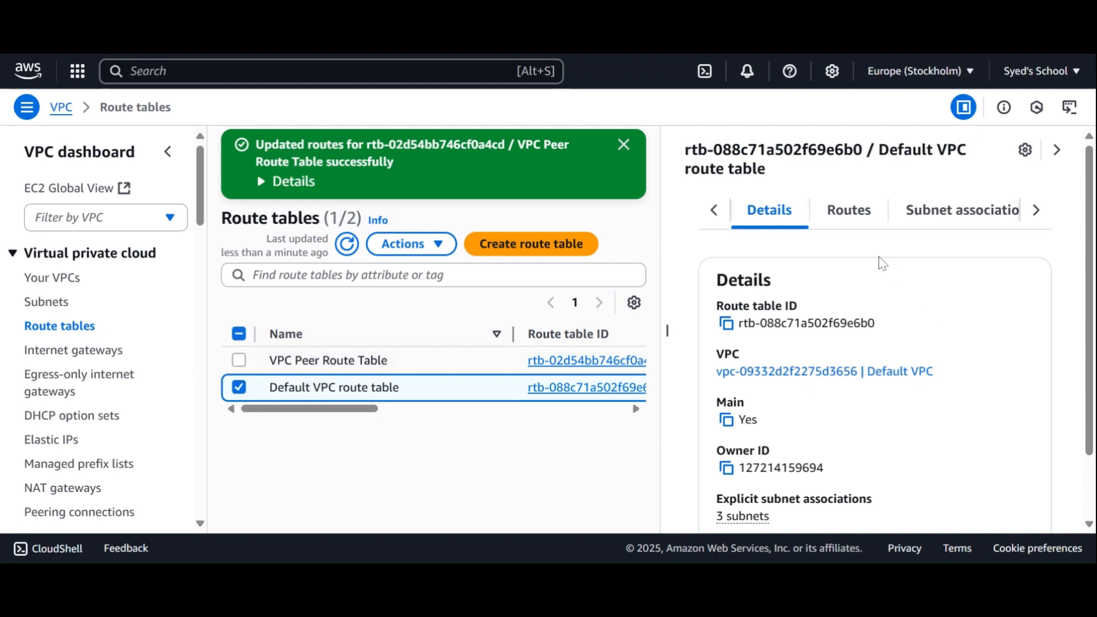
left_click(849, 211)
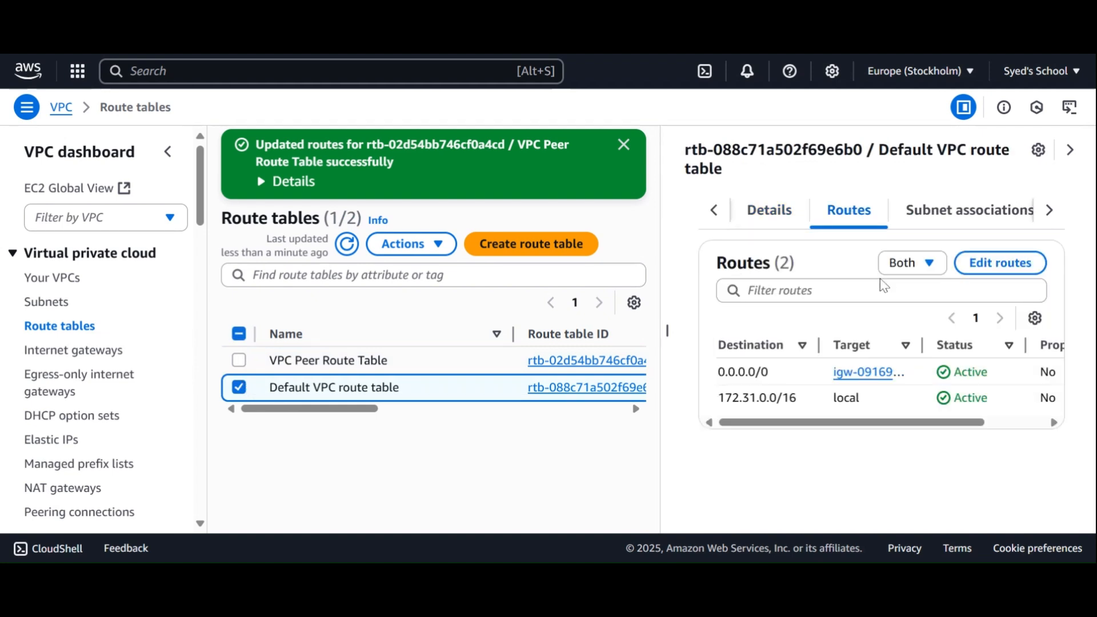
left_click(1000, 263)
left_click(76, 360)
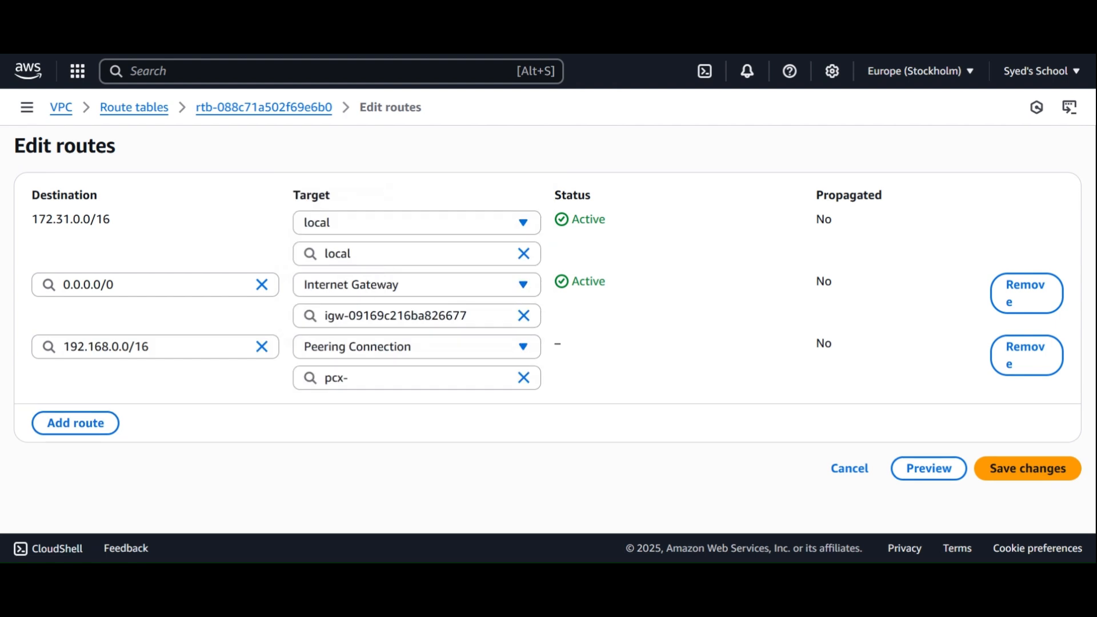
left_click(394, 377)
left_click(411, 433)
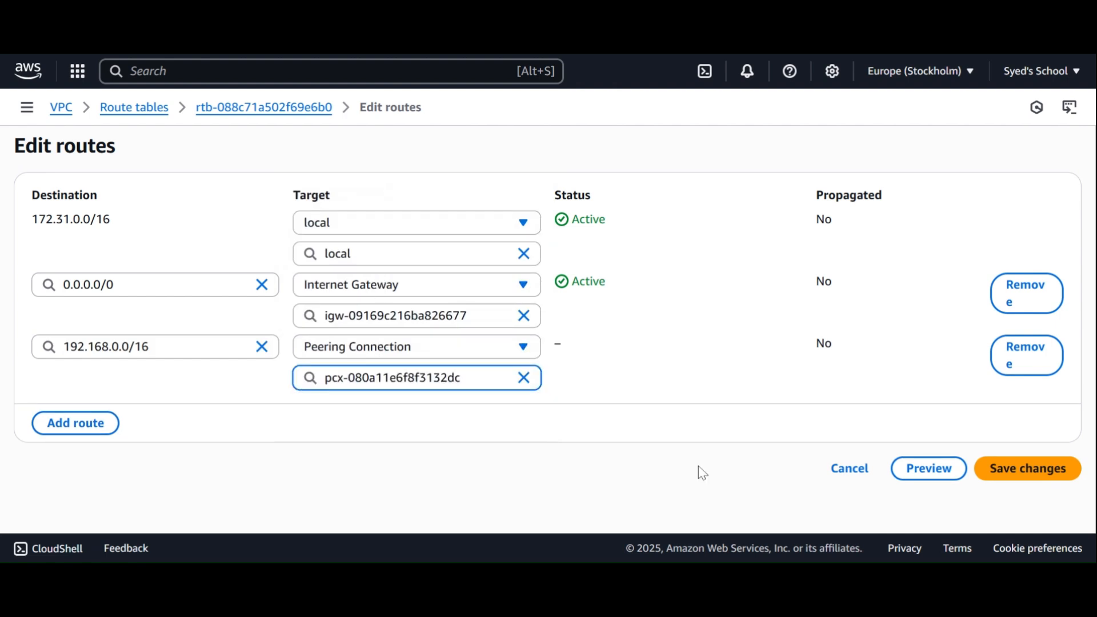
left_click(1036, 477)
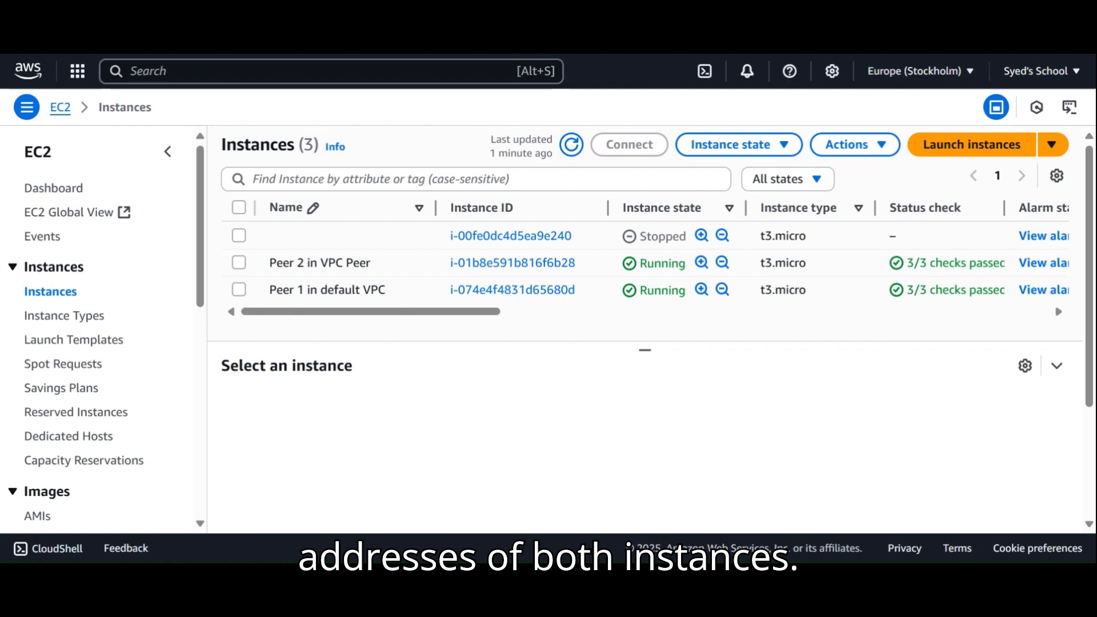
Check the private IPv4 address of "Peer 1 in default VPC", and connect to "Peer 2 in VPC Peer" with EC2 Instance Connect over its public IP.
left_click(238, 290)
left_click_drag(889, 489, 788, 467)
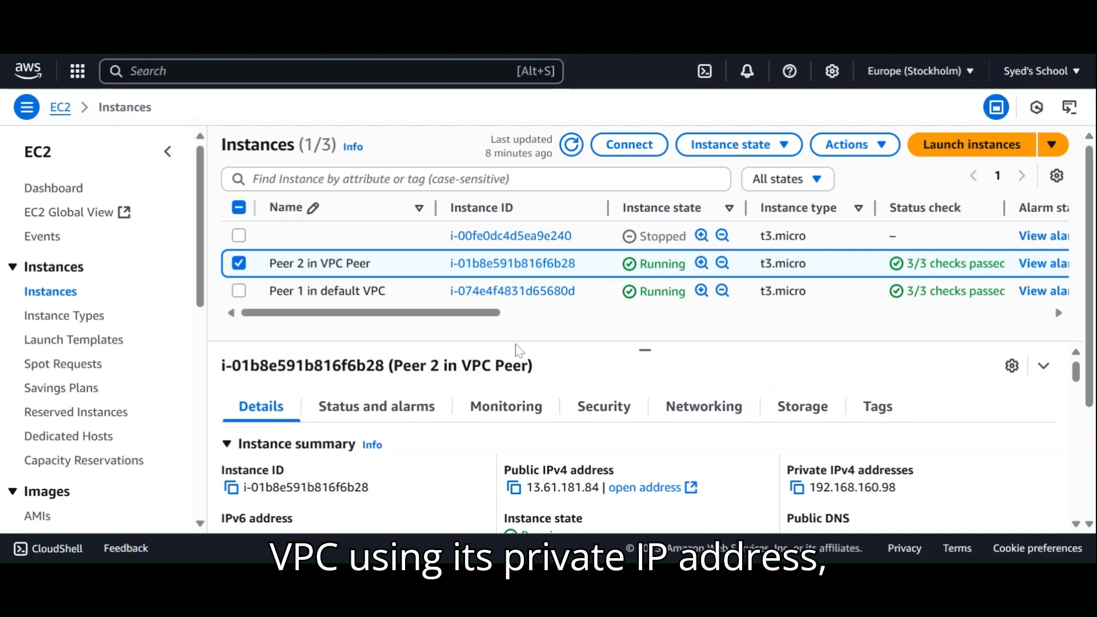
left_click(612, 146)
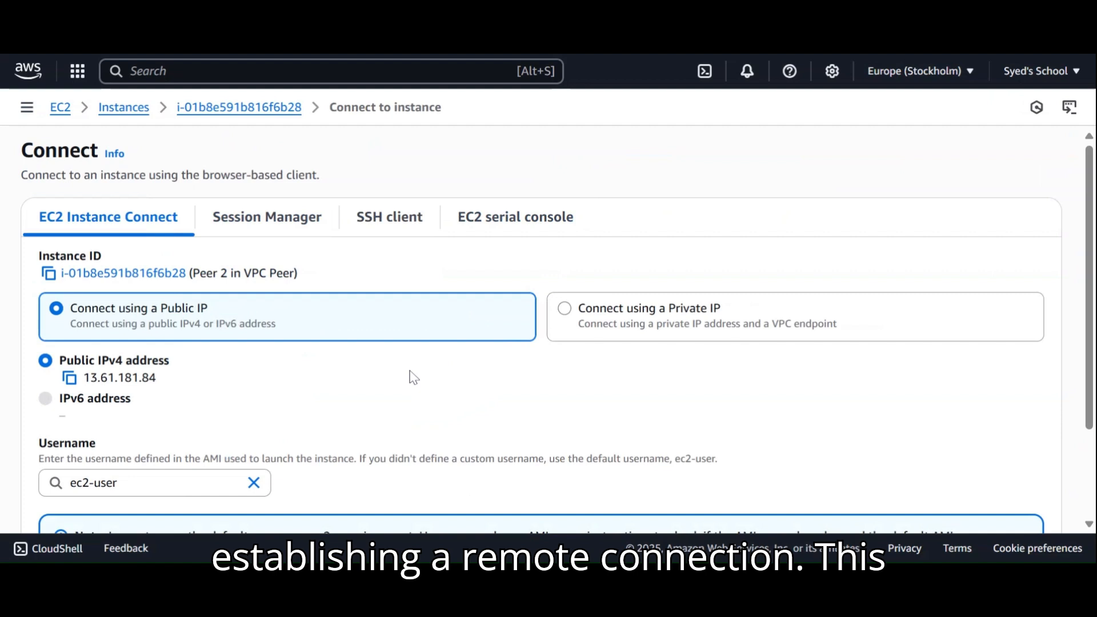
scroll(397, 377, "down", 2)
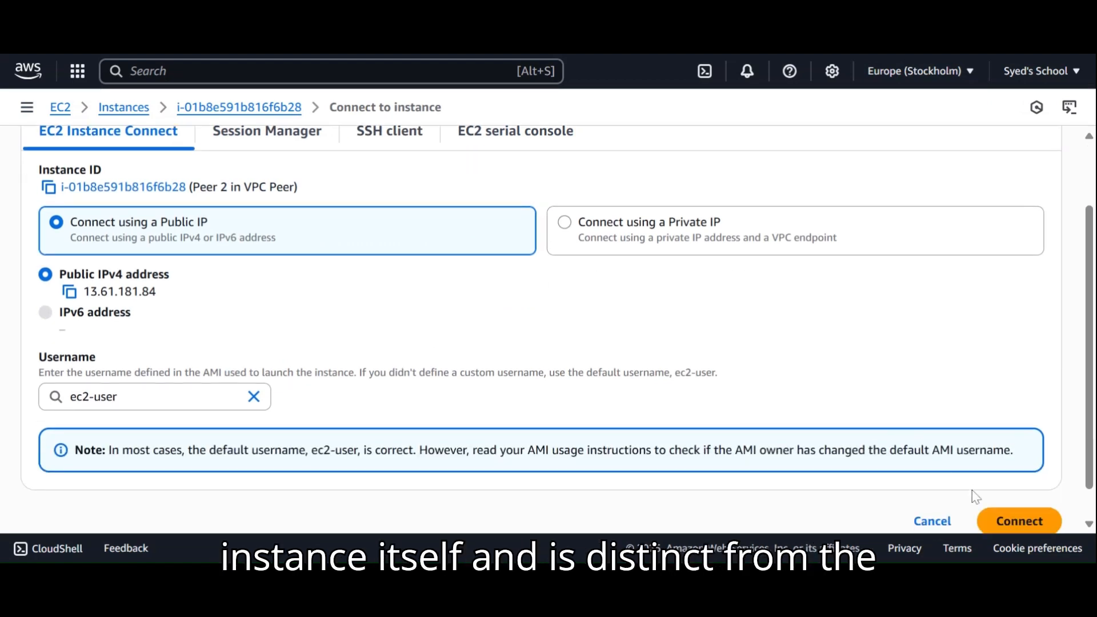
left_click(1001, 527)
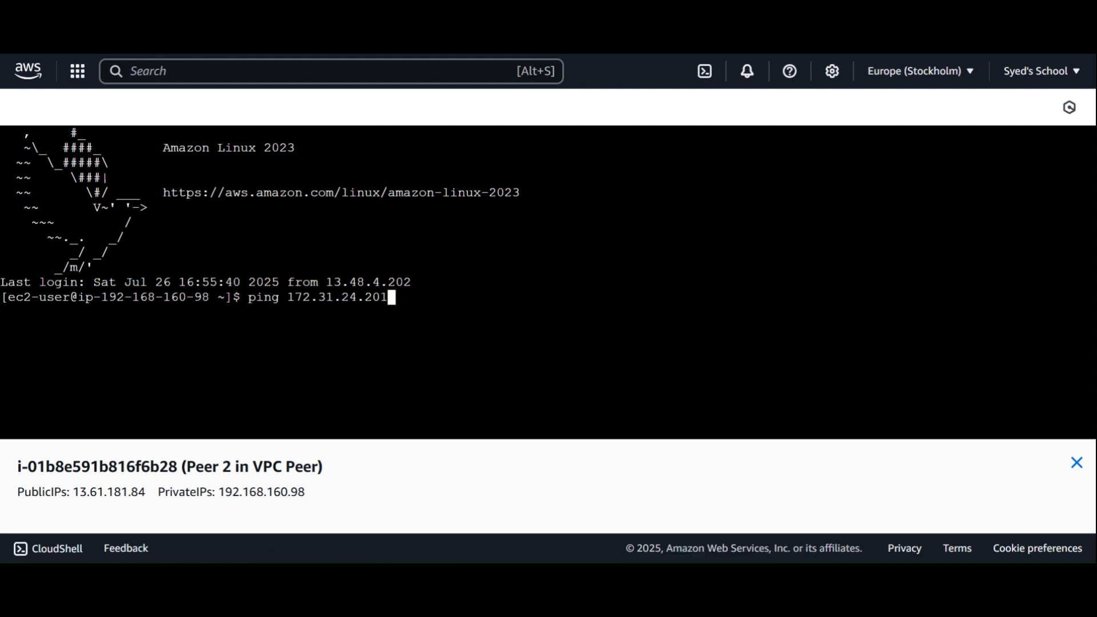
Ping the Peer 1 instance at 172.31.24.201 from the Peer 2 terminal, and suspend the ping after several replies.
key("Return")
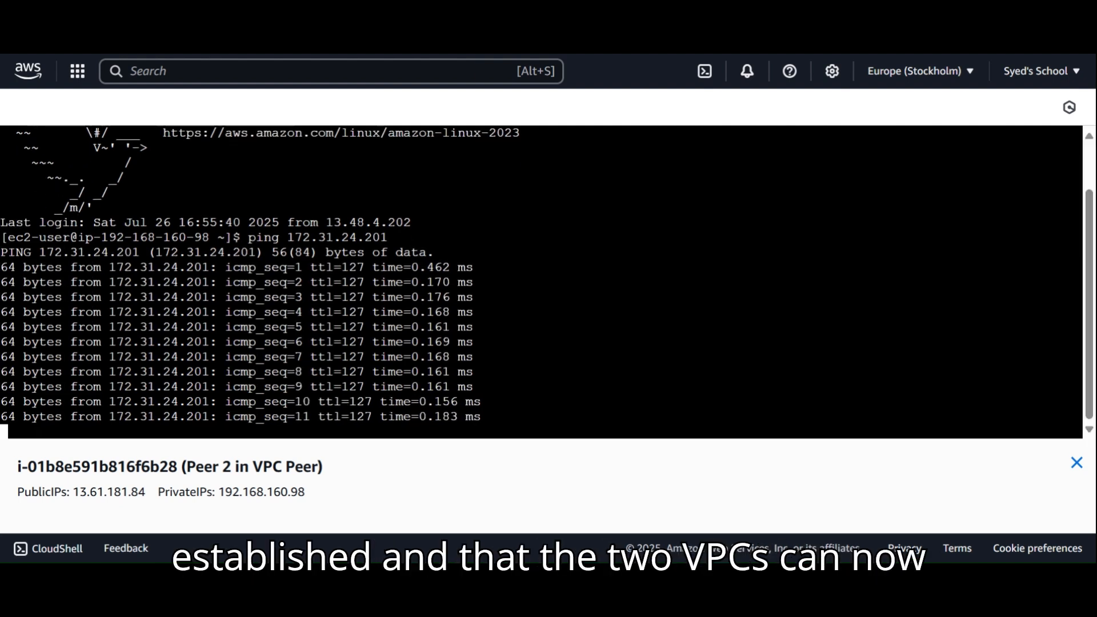
key("ctrl+z")
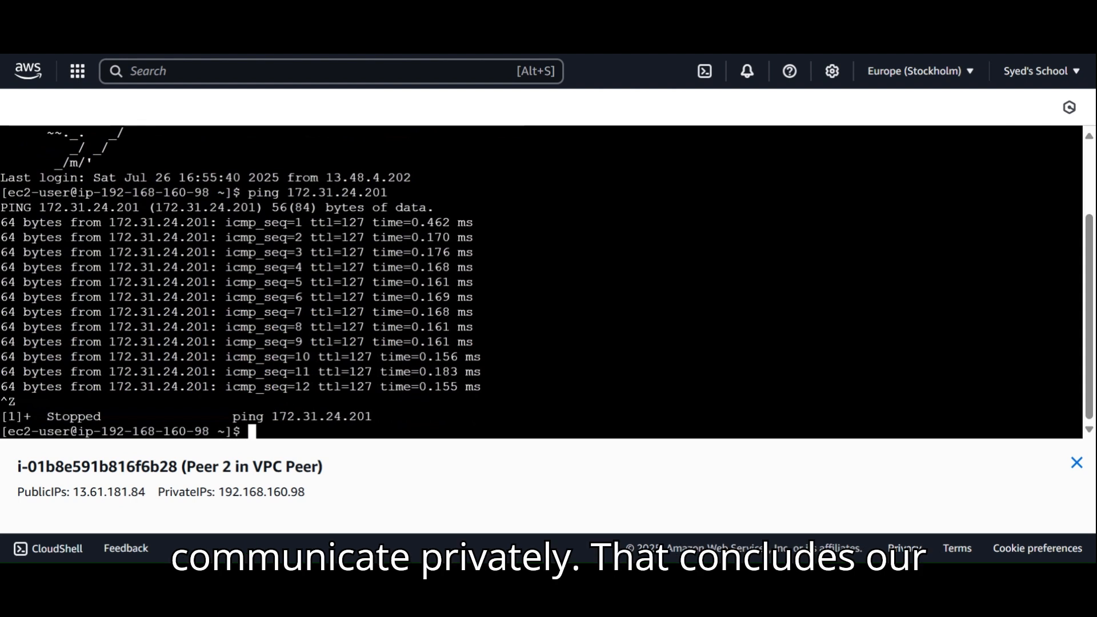